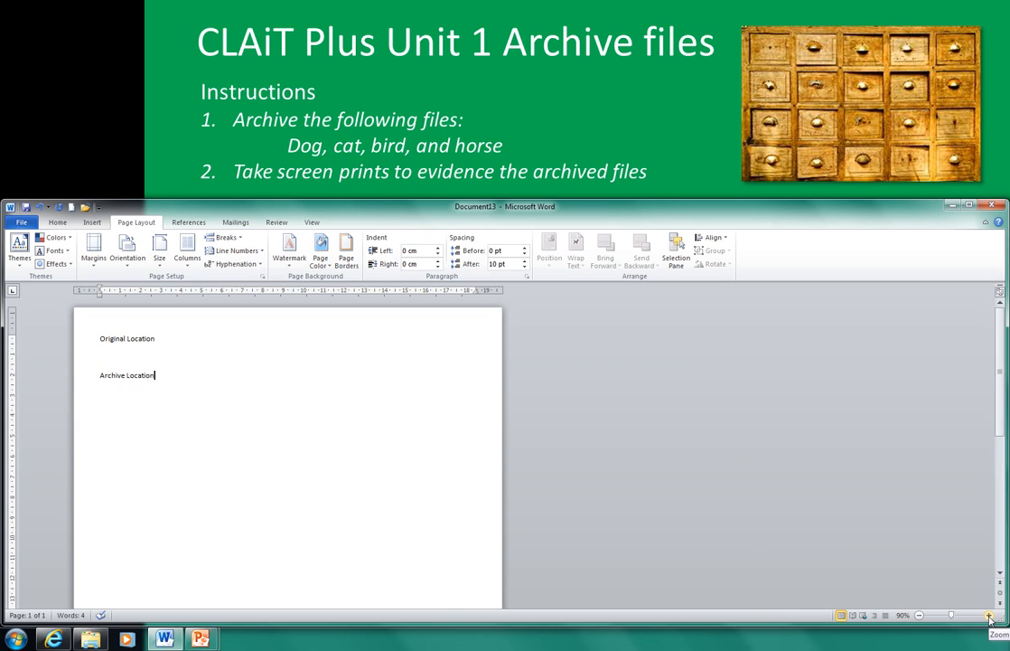
Capture the Documents library window in Windows Explorer and paste the screenshot beneath the Original Location heading in the Word document
click(989, 614)
click(989, 614)
click(989, 614)
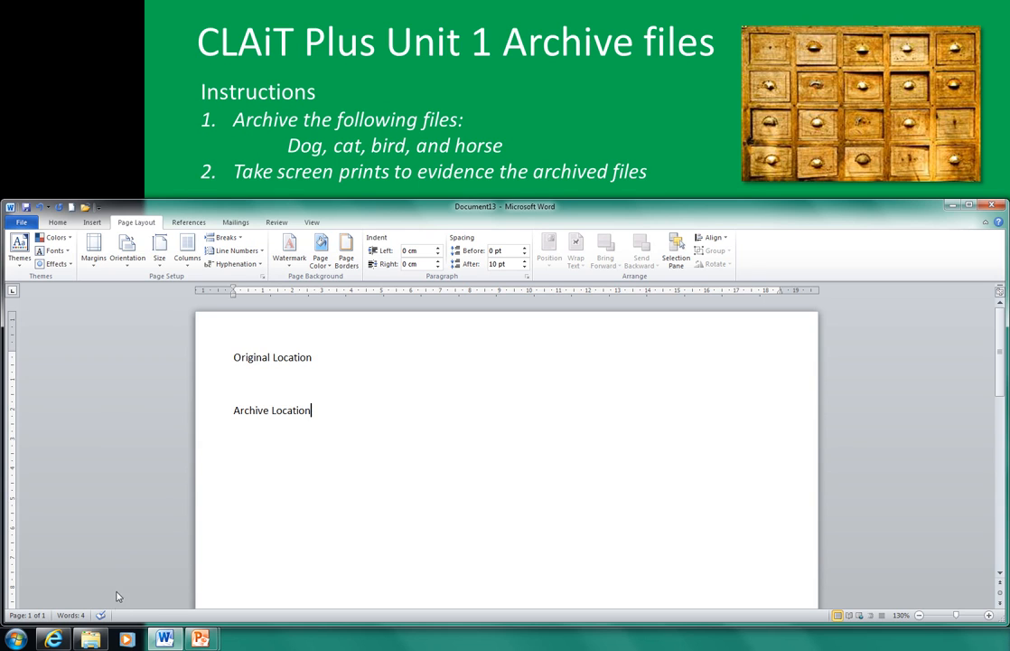
mouse_move(93, 641)
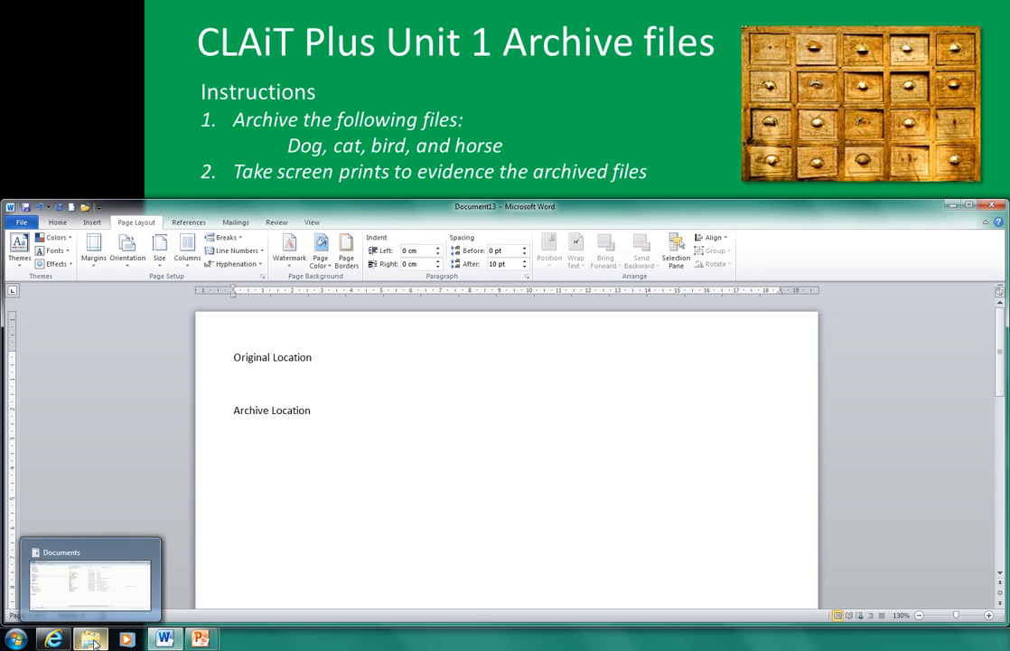
click(85, 562)
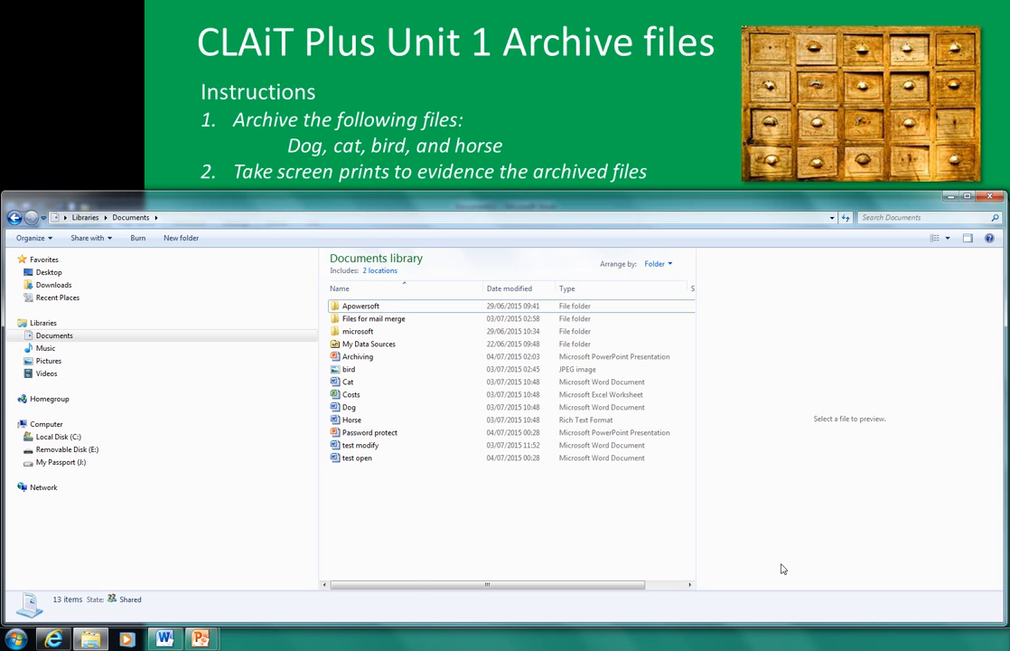
click(166, 639)
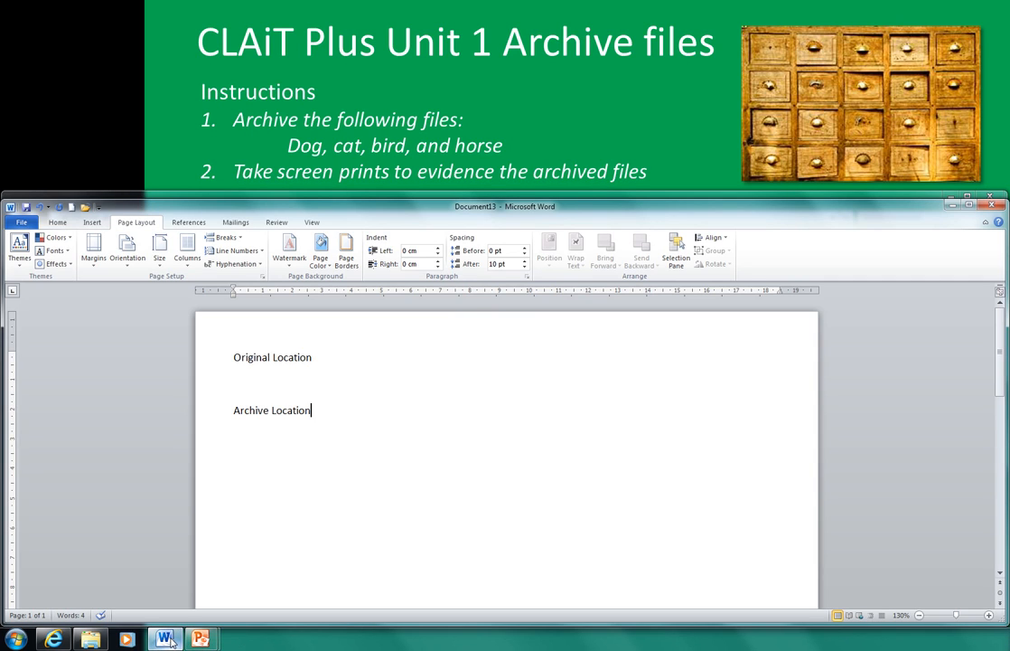
click(237, 382)
key(ctrl+v)
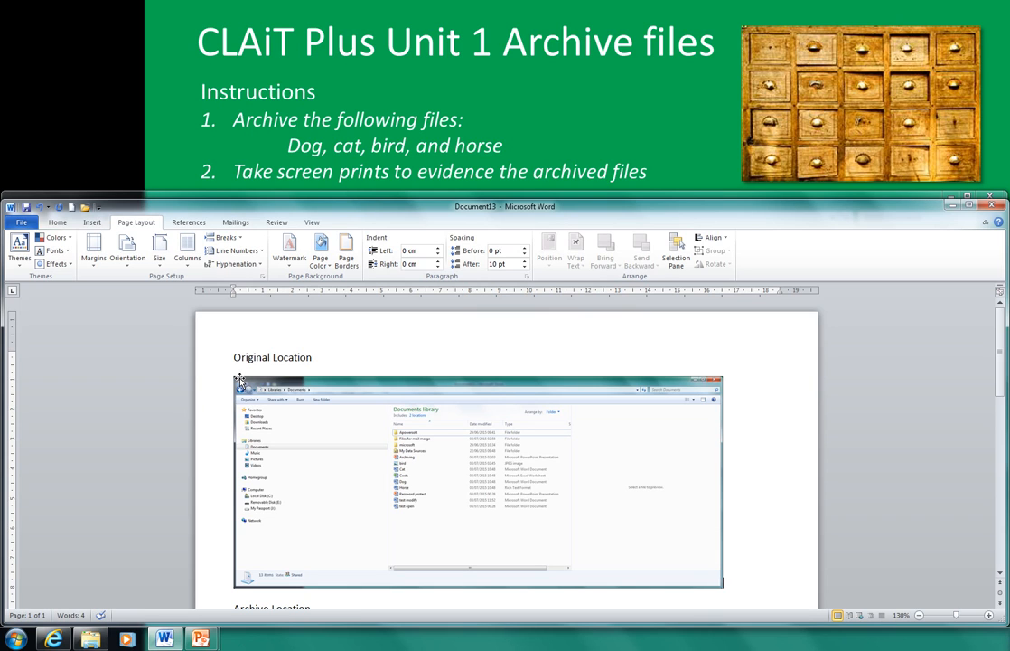
Crop the status area and preview pane off the Original Location screenshot, leaving it about 11.62 cm wide by 5.32 cm high
click(417, 380)
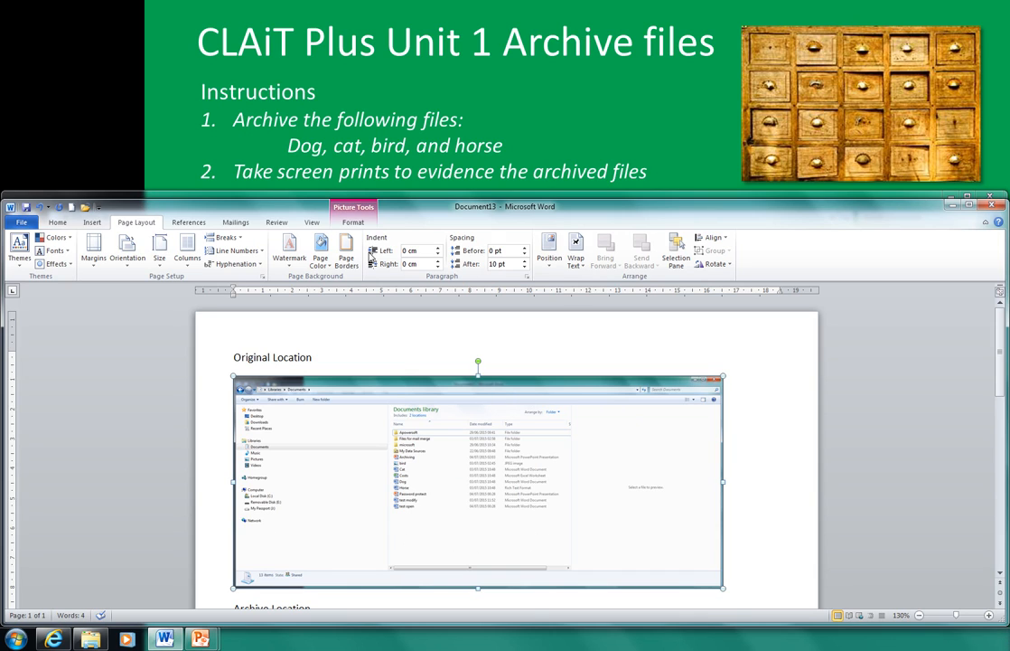
click(352, 223)
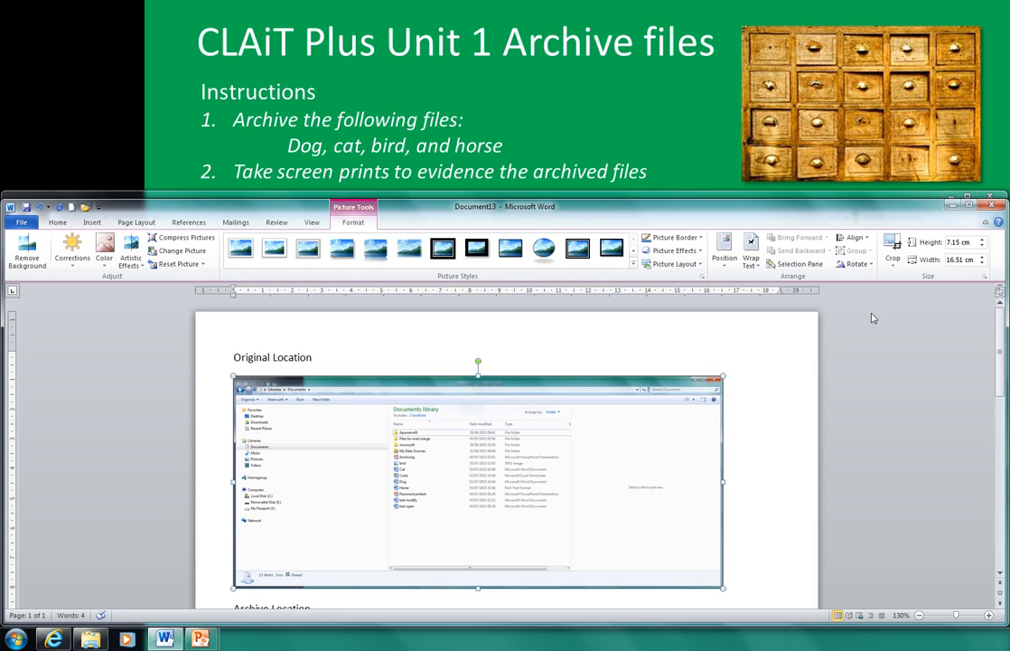
click(892, 246)
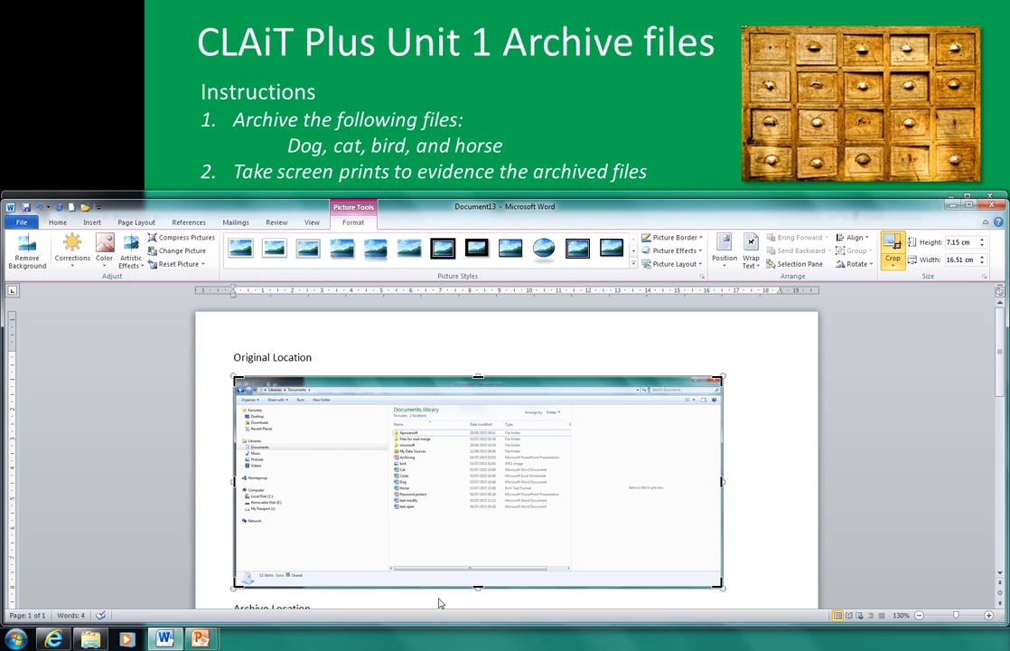
drag(478, 587, 478, 532)
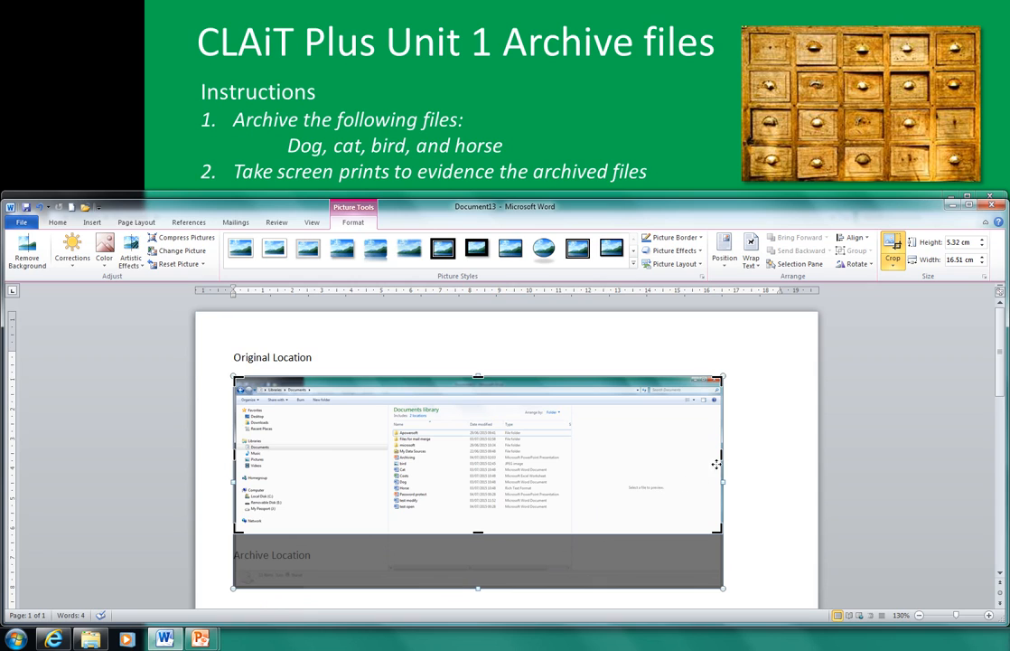
drag(721, 456, 576, 464)
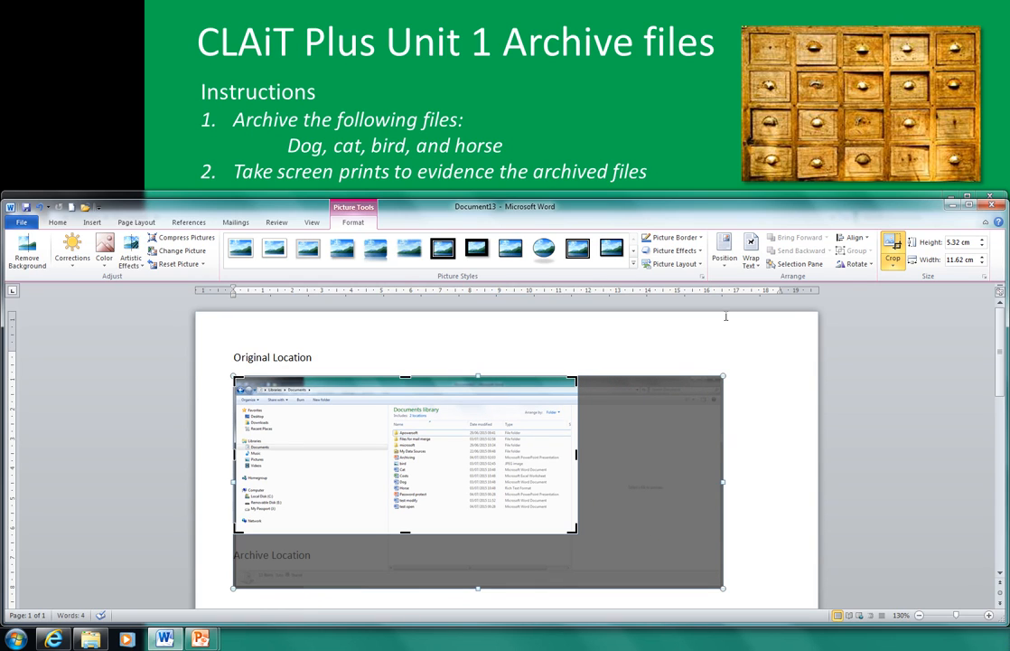
click(893, 247)
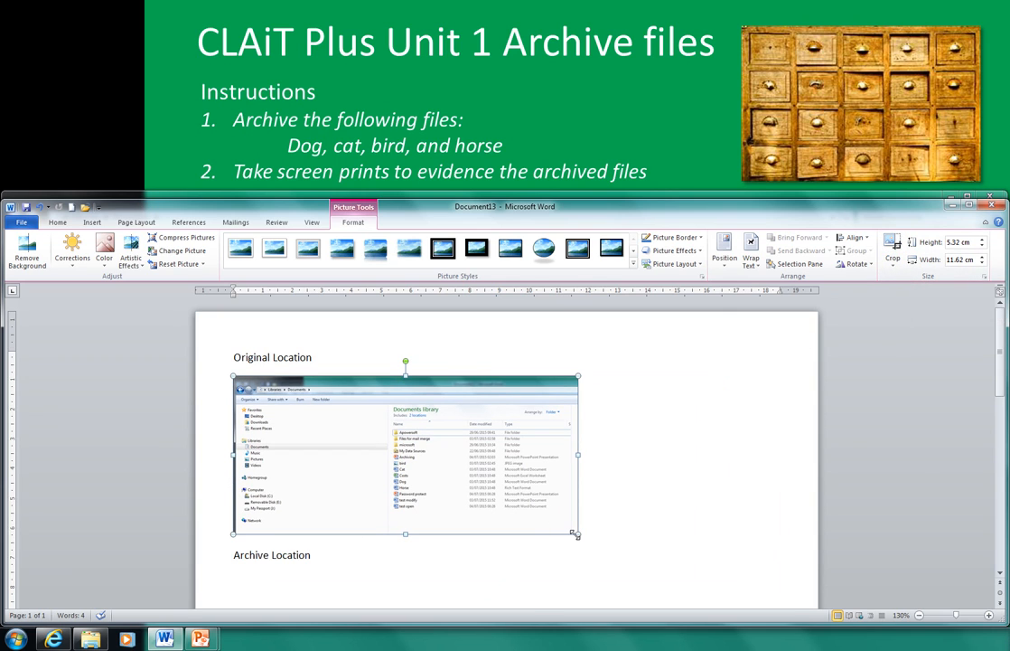
Enlarge the cropped Original Location screenshot to about 18.85 cm wide by 8.64 cm high
drag(574, 533, 645, 586)
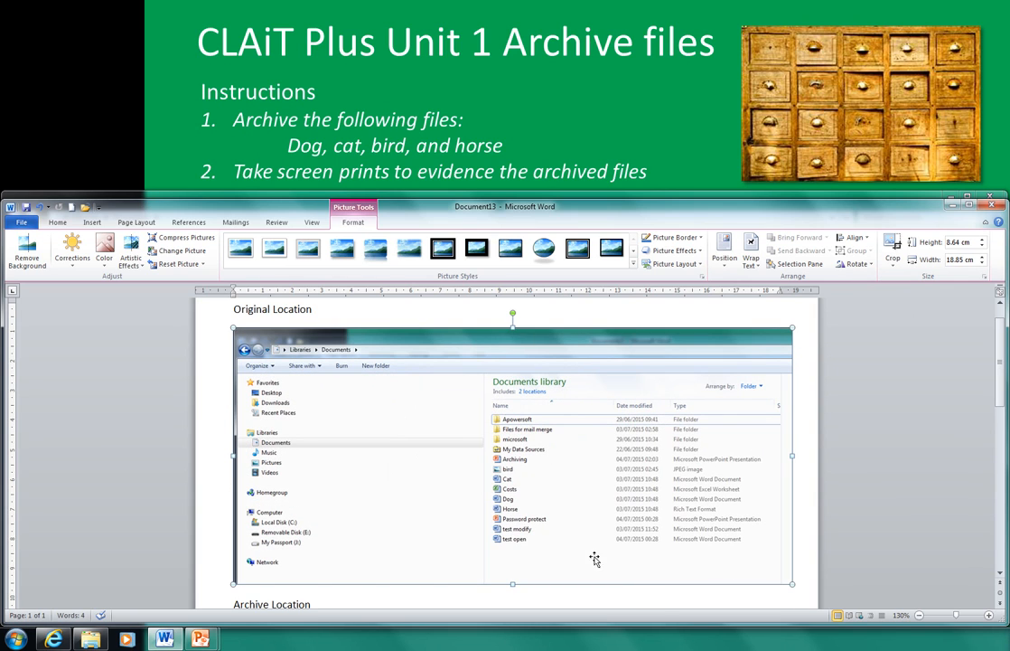
scroll(825, 468, down, 3)
scroll(820, 468, down, 1)
scroll(814, 466, up, 5)
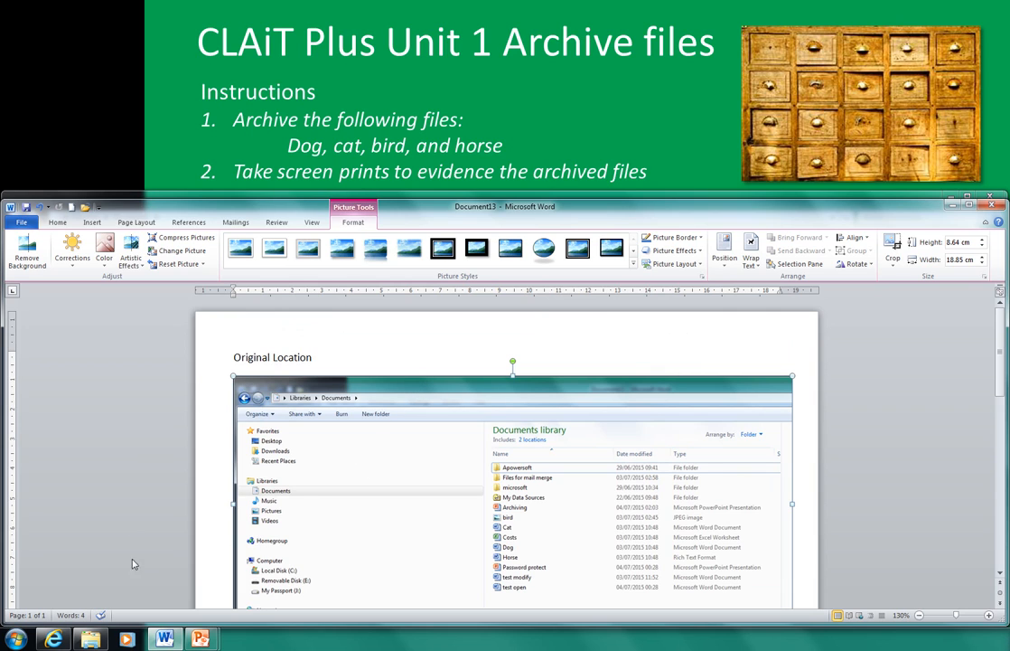
Switch to Windows Explorer and cut the Dog, Cat, bird and Horse files from the Documents library
click(94, 641)
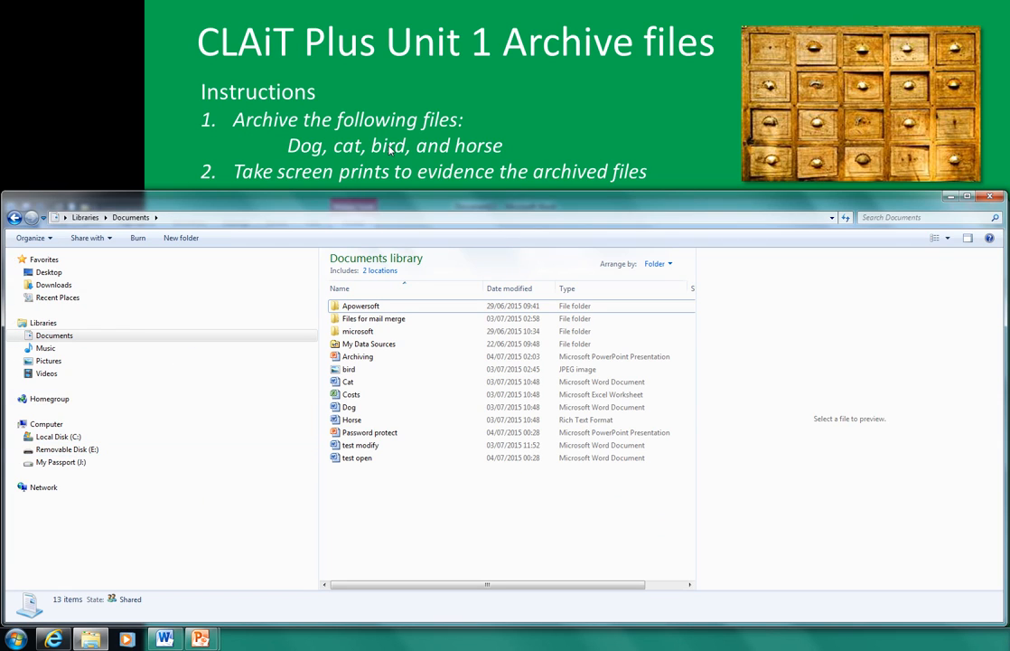
click(349, 409)
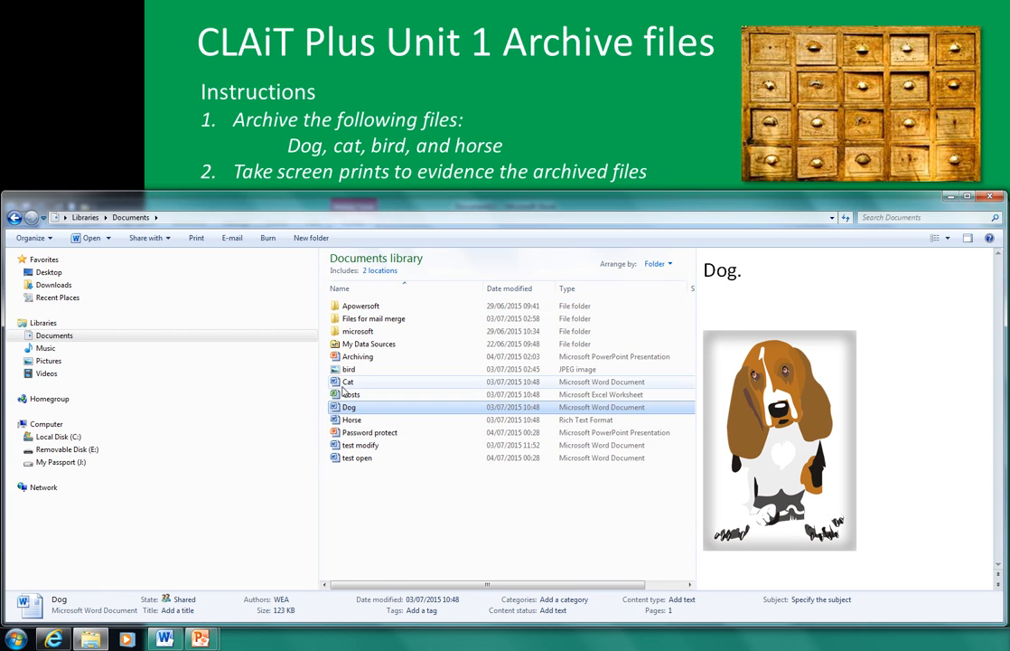
ctrl+click(348, 384)
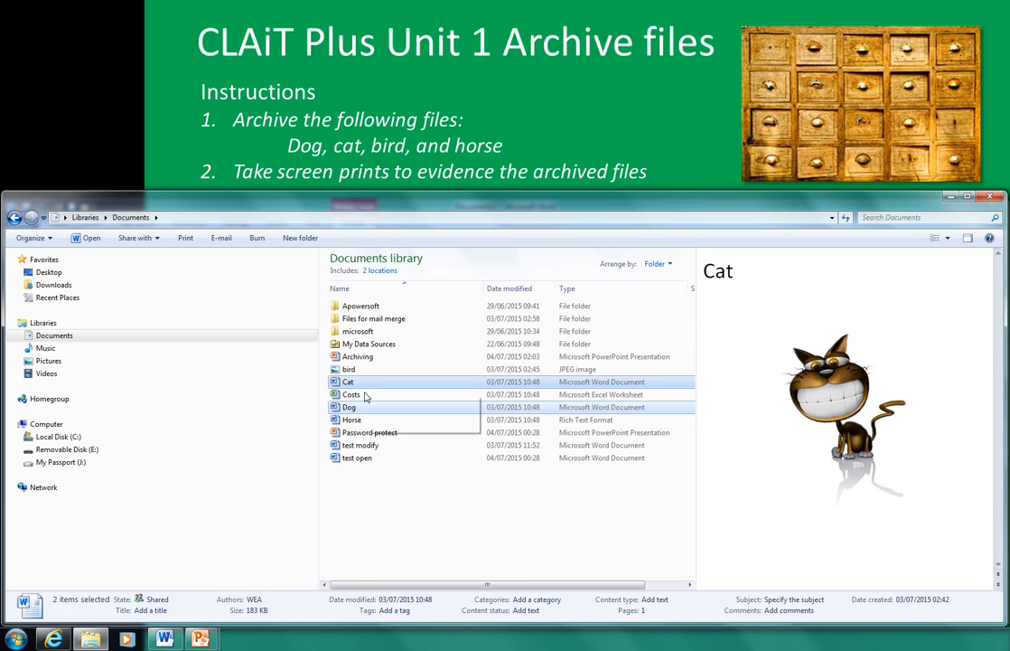
ctrl+click(349, 372)
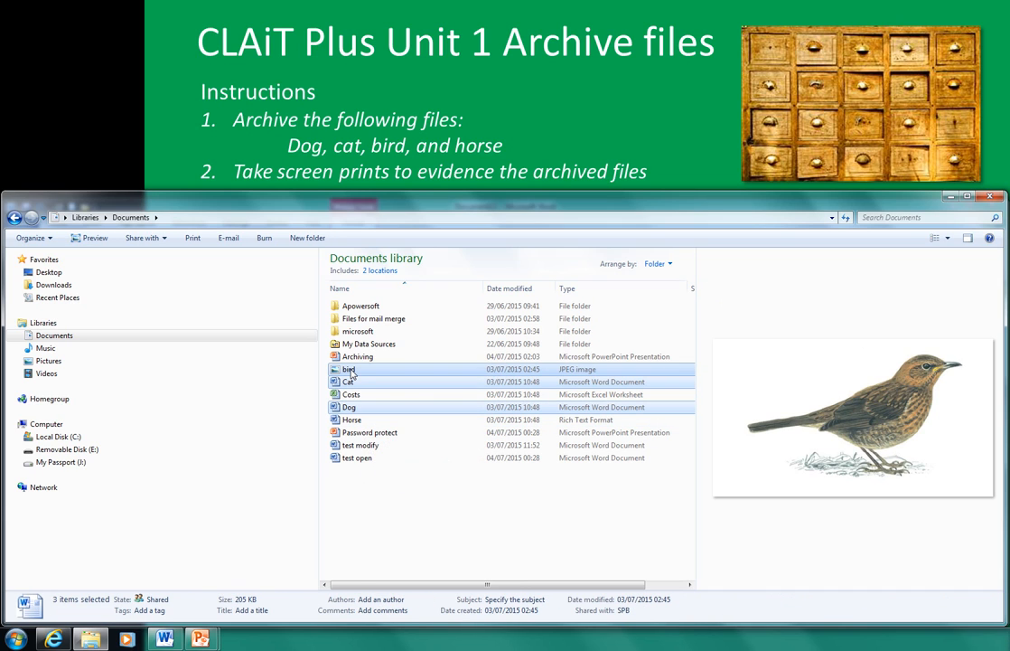
ctrl+click(353, 421)
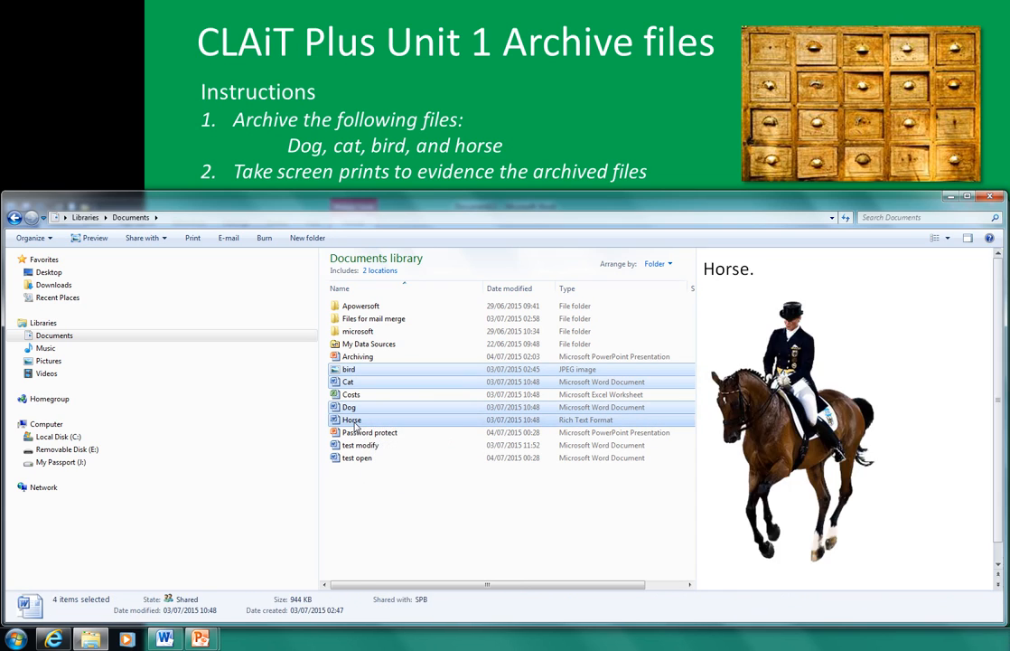
click(50, 239)
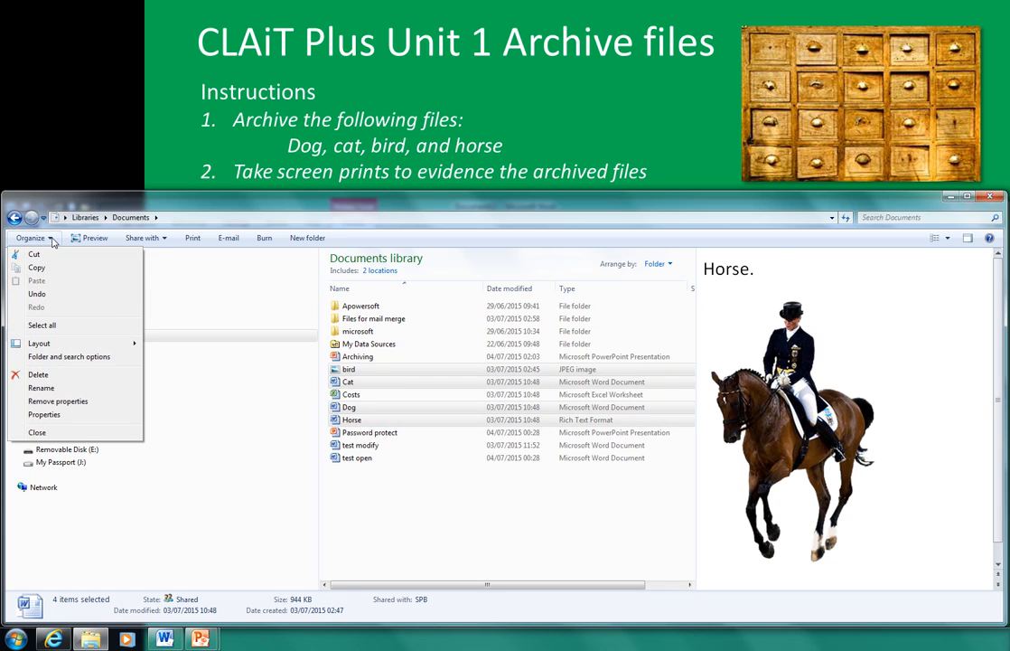
click(34, 253)
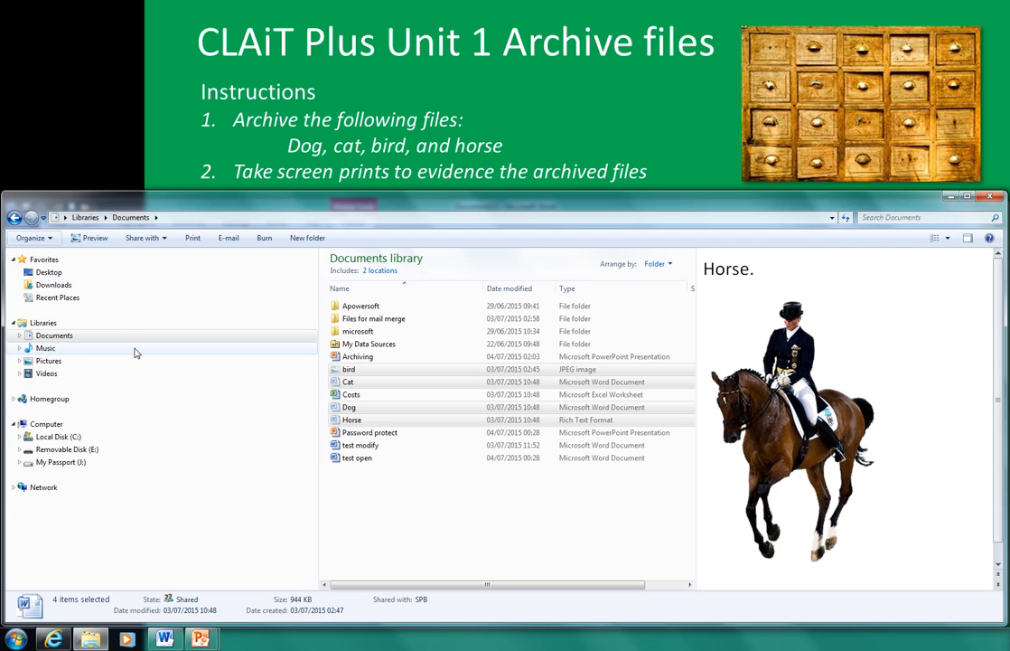
Create a new folder named Archive on Removable Disk (E:)
click(81, 450)
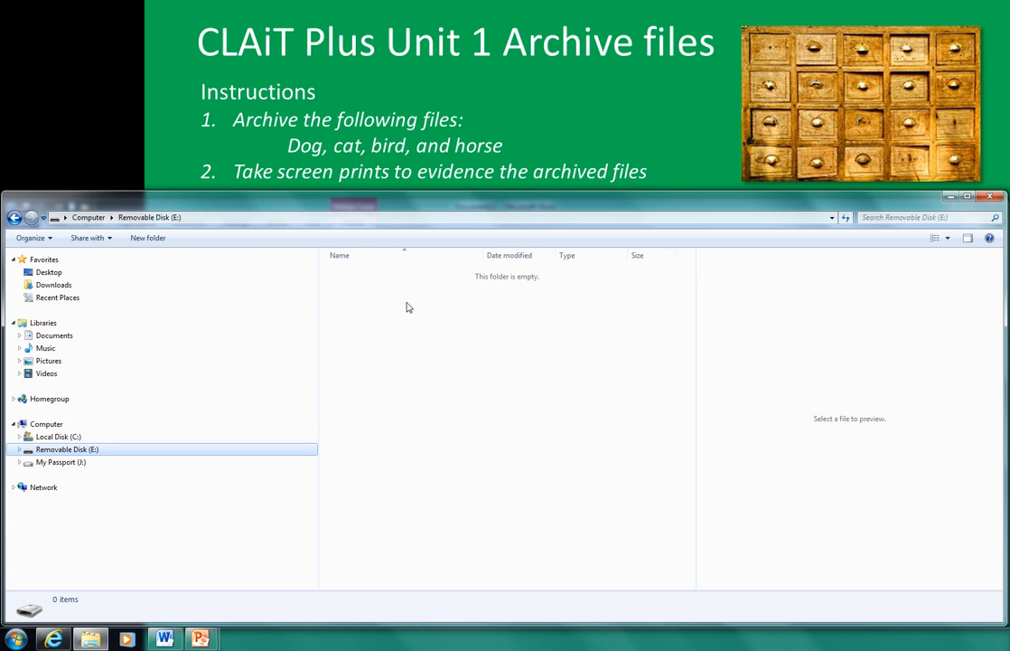
click(149, 239)
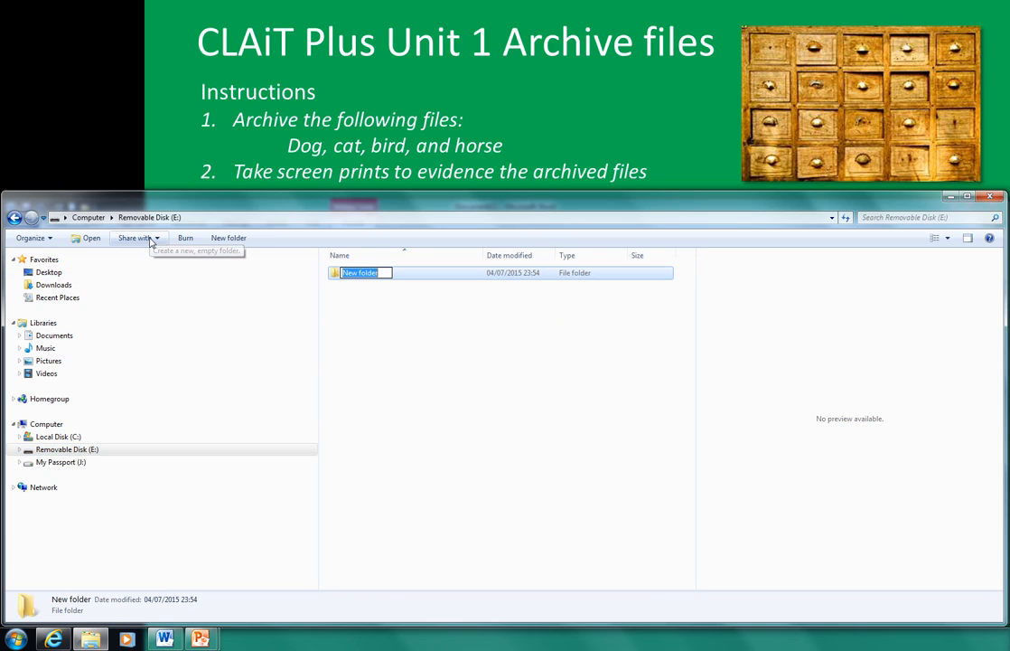
text(Archive)
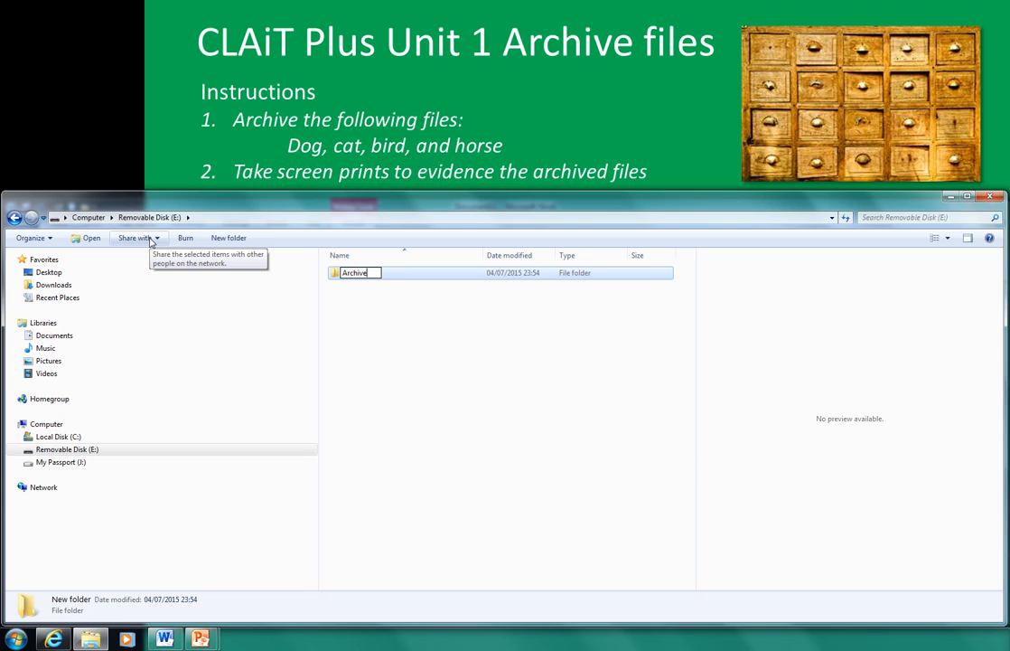
key(Return)
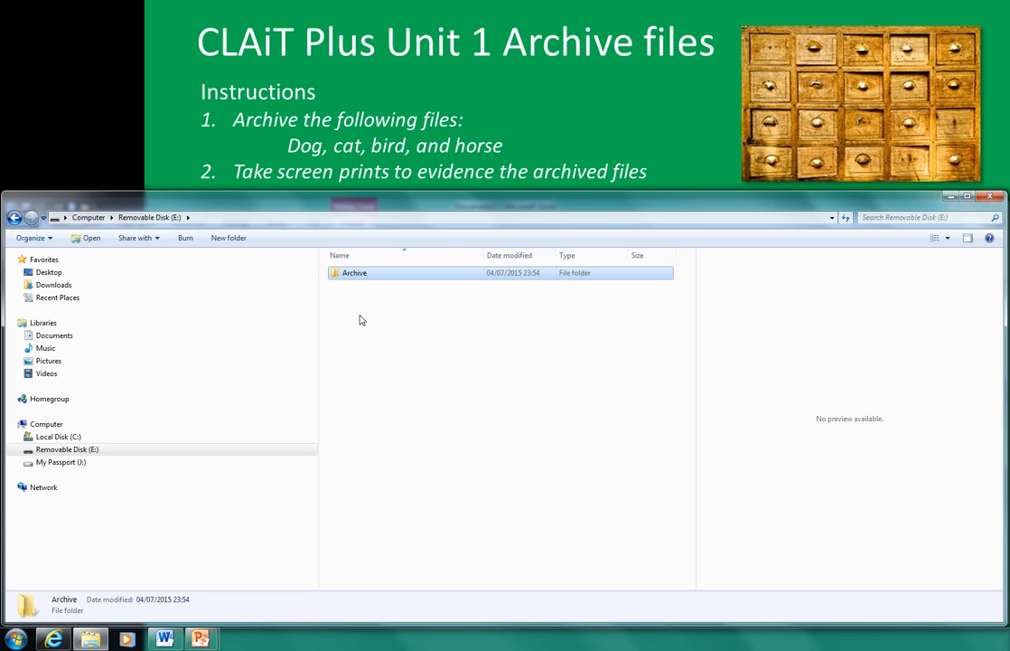
Open the Archive folder and paste the four cut files into it
double_click(337, 274)
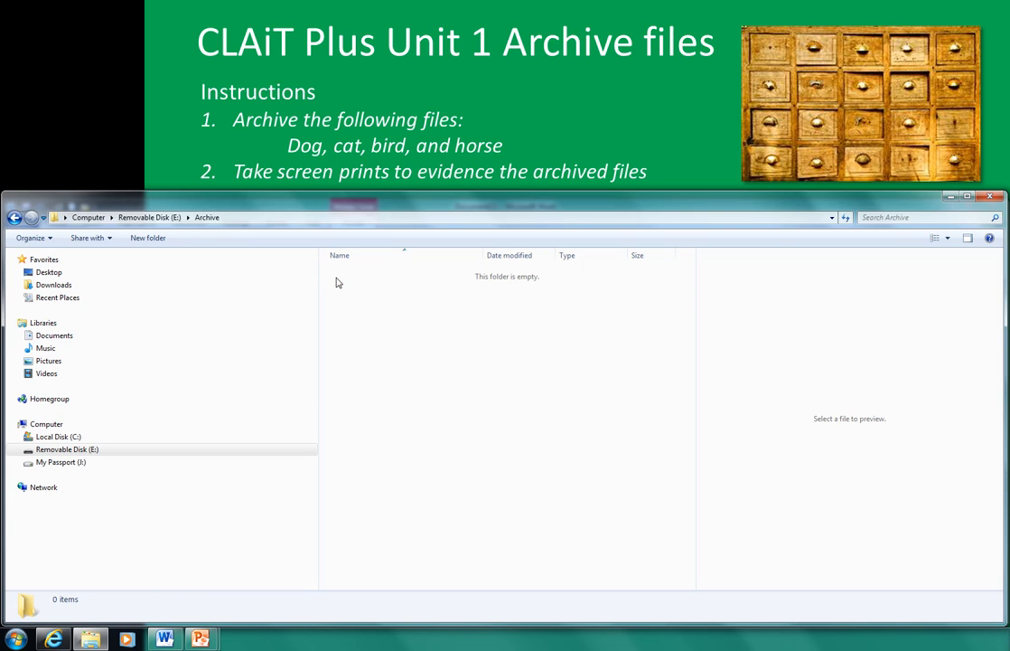
click(49, 238)
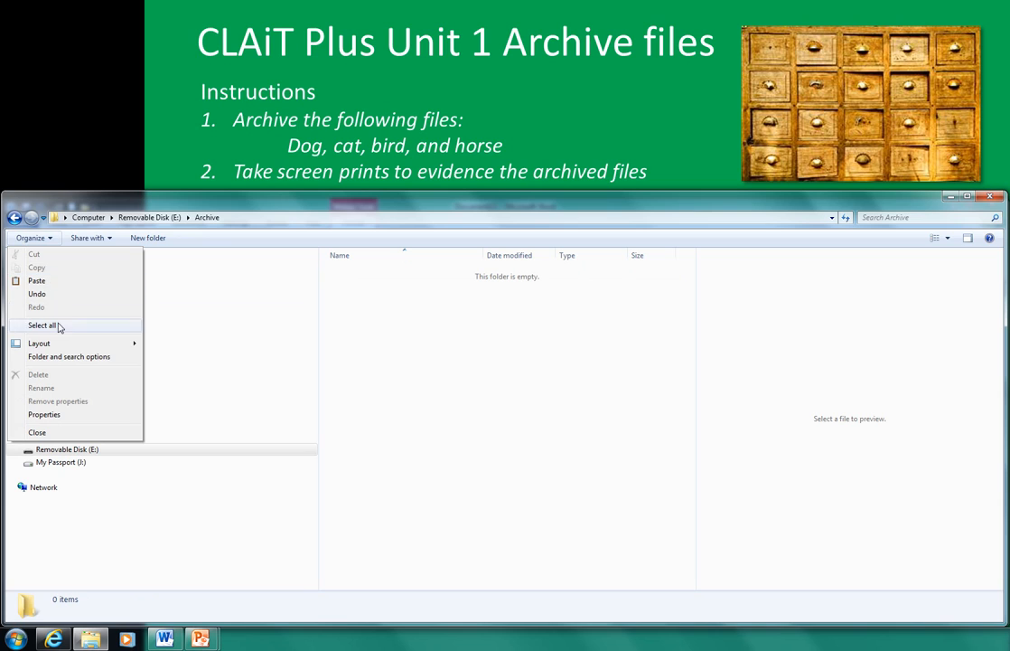
click(38, 281)
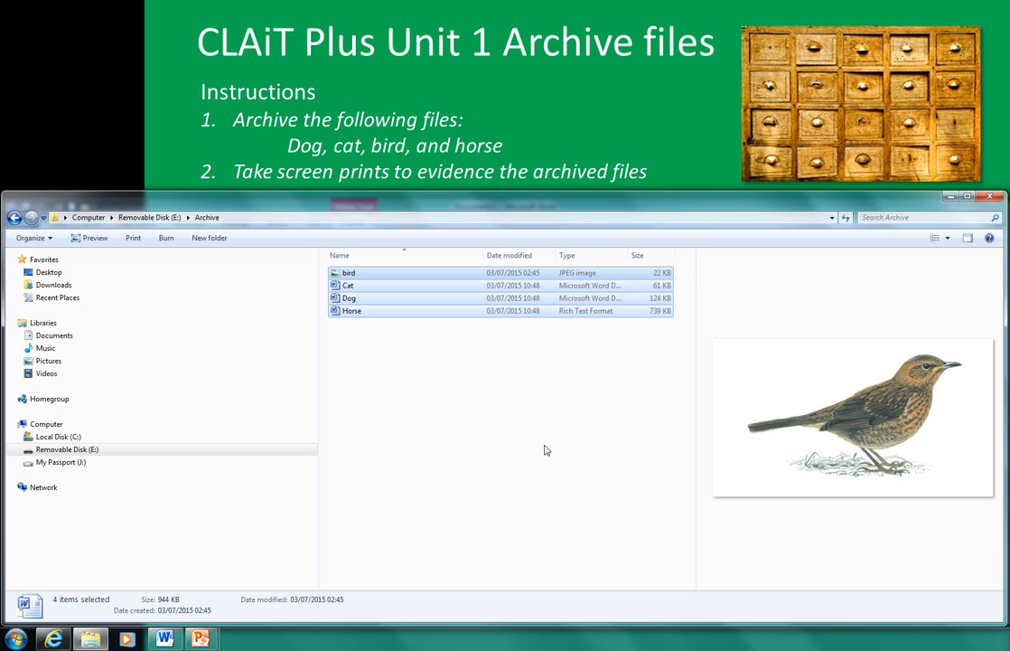
Capture the Archive folder window and paste the screenshot beneath the Archive Location heading in the Word document
click(165, 640)
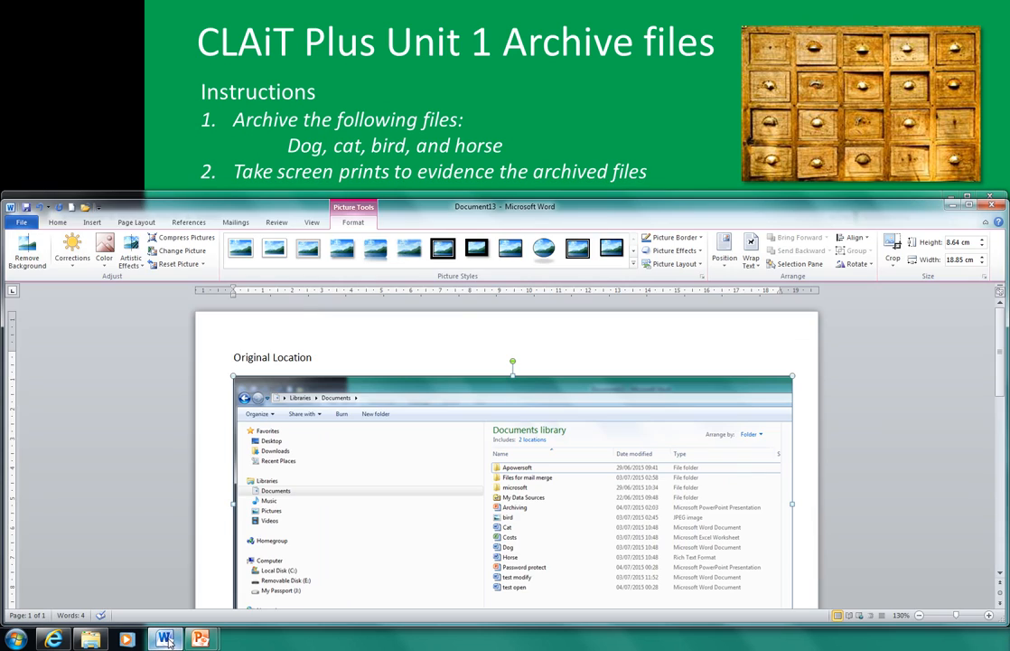
scroll(764, 368, down, 5)
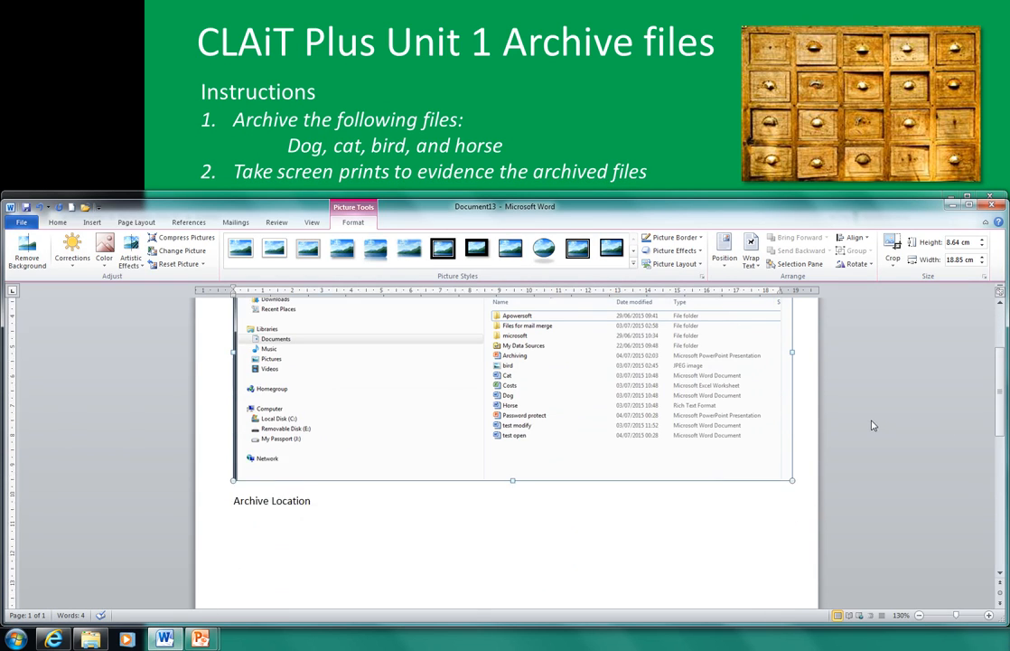
click(234, 409)
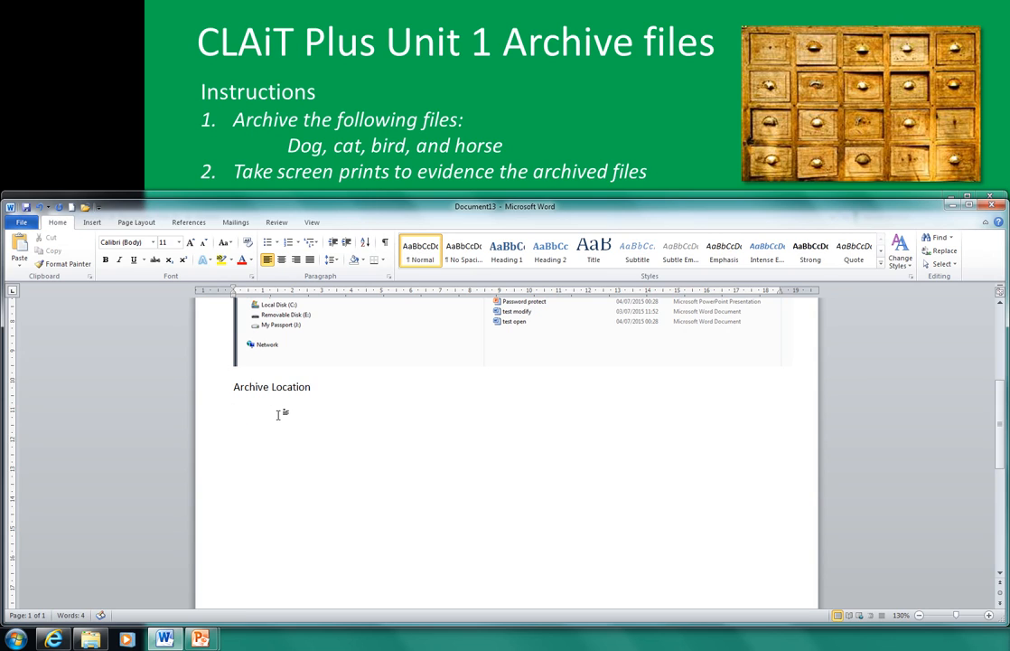
key(ctrl+v)
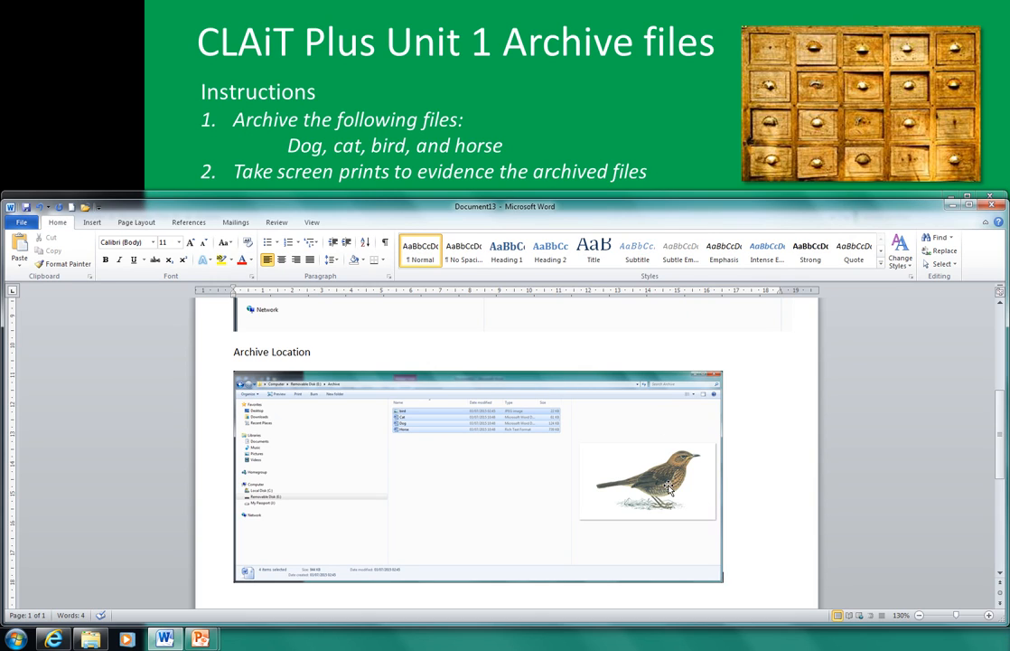
Crop the preview pane and status area off the Archive Location screenshot and enlarge it to about 18.77 cm wide by 8.64 cm high
click(606, 418)
click(351, 222)
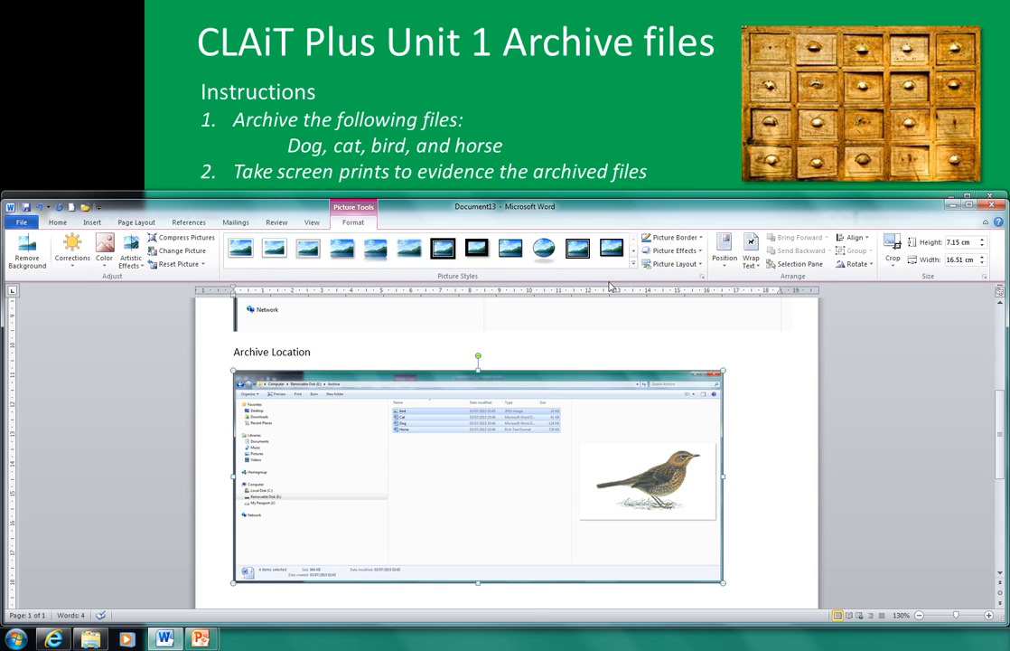
click(892, 249)
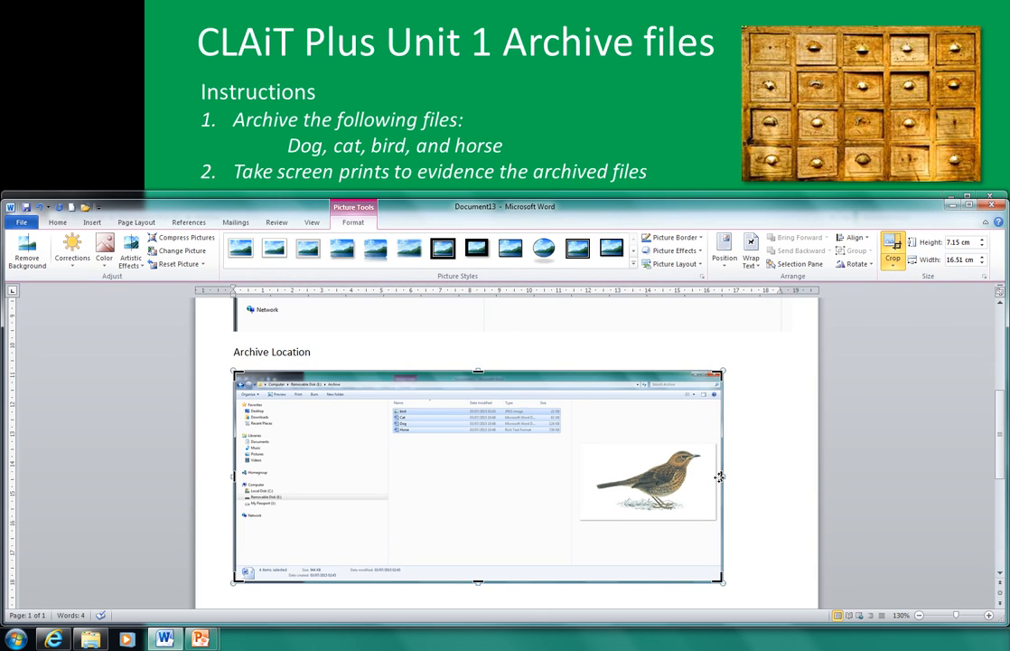
drag(722, 475, 564, 482)
drag(398, 583, 399, 524)
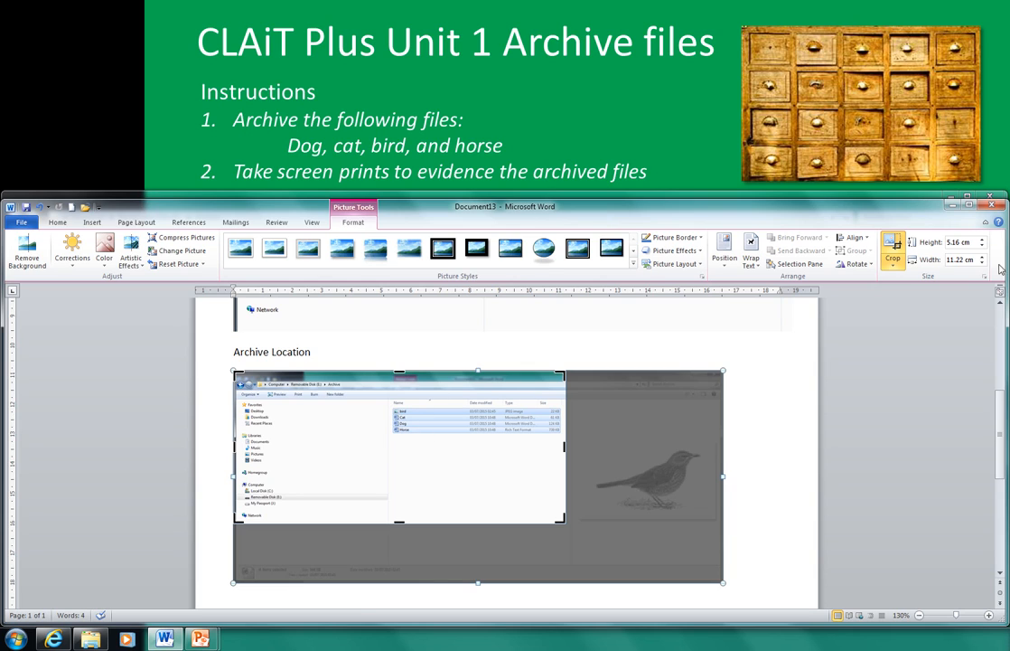
click(893, 245)
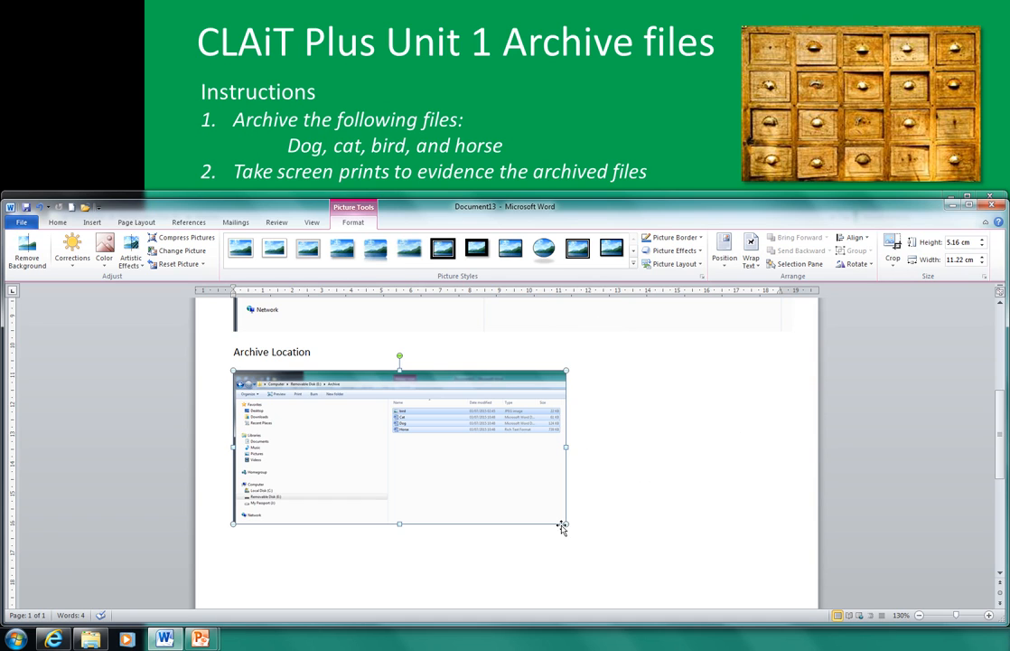
drag(565, 522, 517, 541)
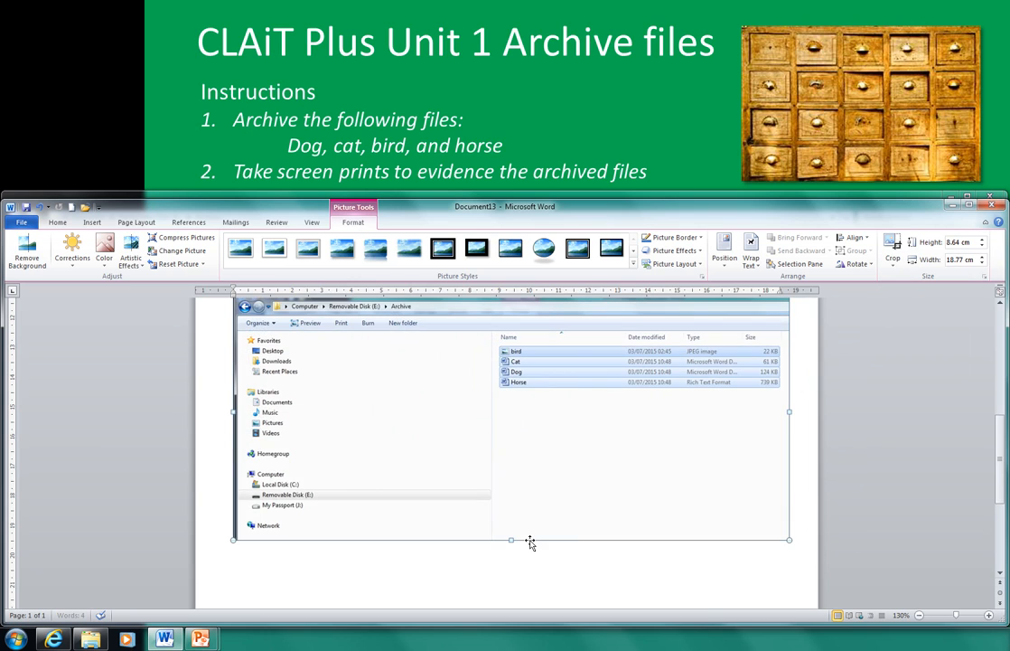
click(797, 437)
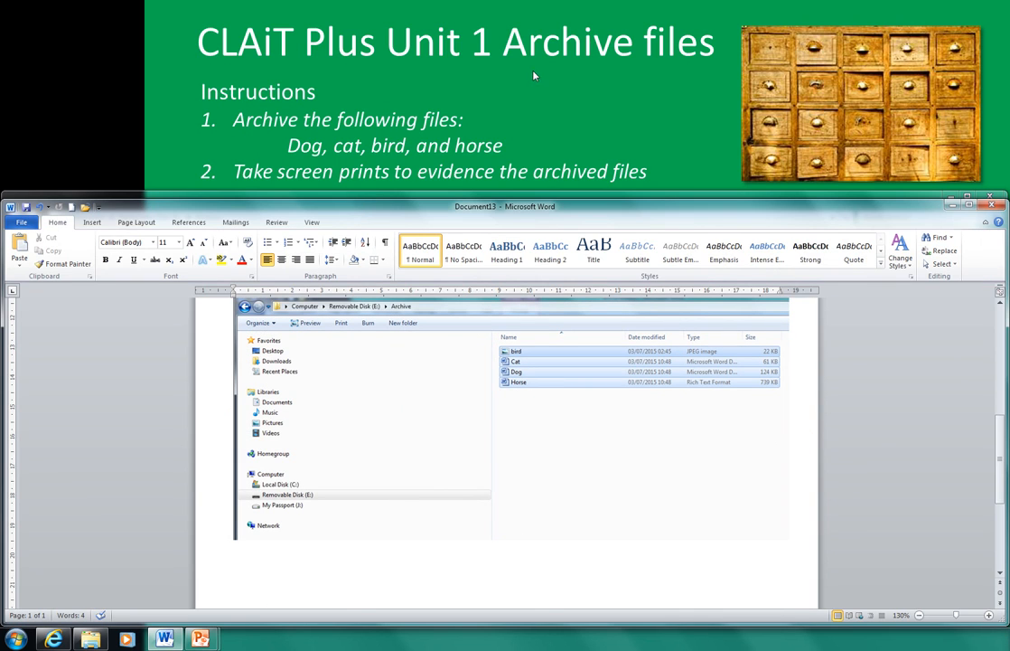
Maximize the Word document window and zoom out to 110% to review both location screenshots
double_click(555, 202)
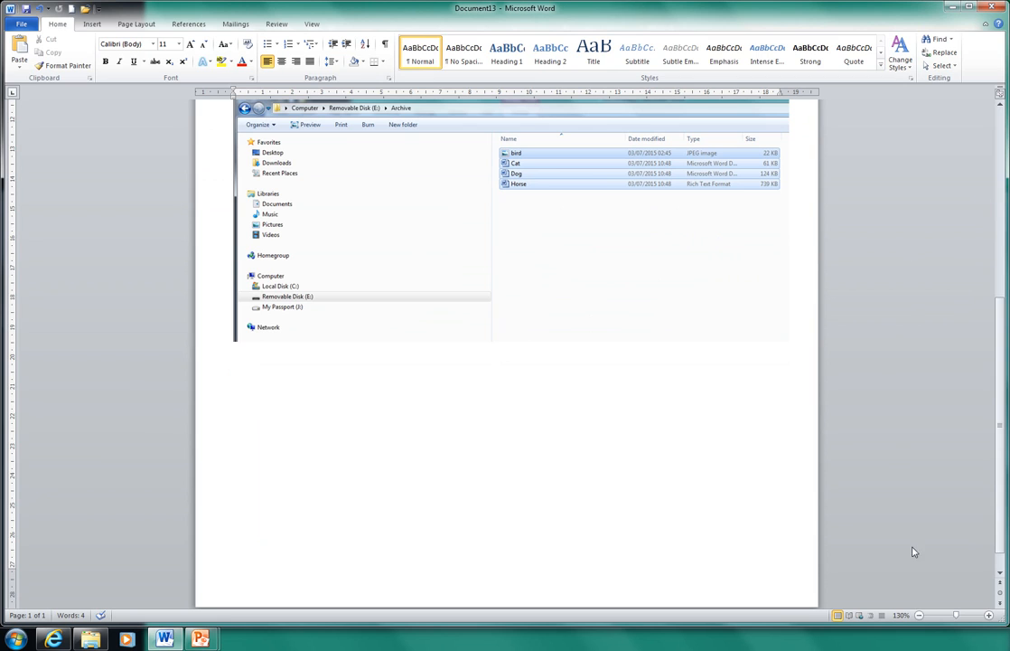
click(920, 615)
click(920, 616)
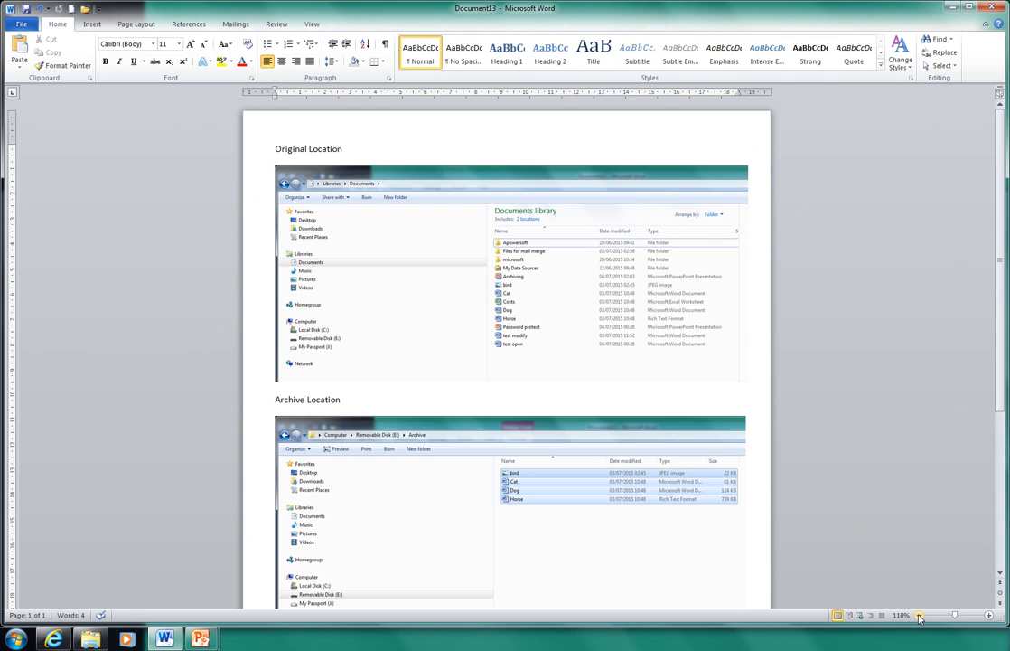